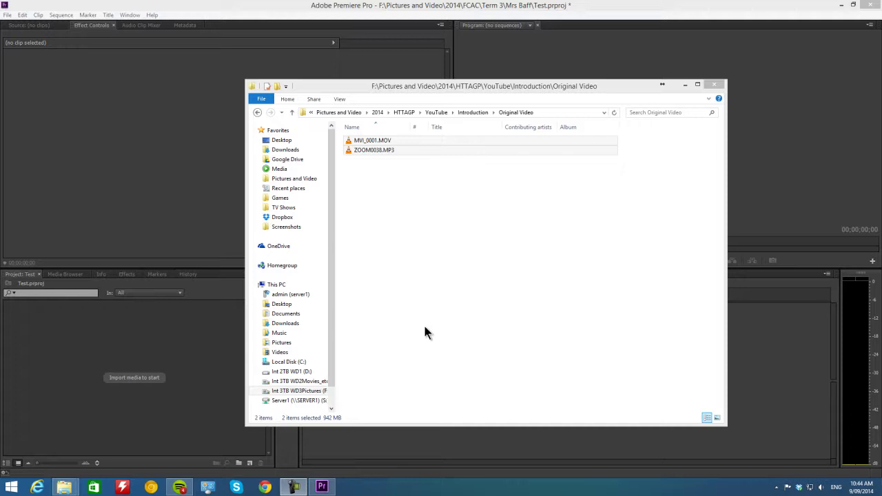
# - Drag MVI_0001.MOV and ZOOM0038.MP3 from File Explorer into Premiere's Project panel
pyautogui.click(407, 141)
pyautogui.keyDown('ctrl'); pyautogui.click(408, 142); pyautogui.keyUp('ctrl')
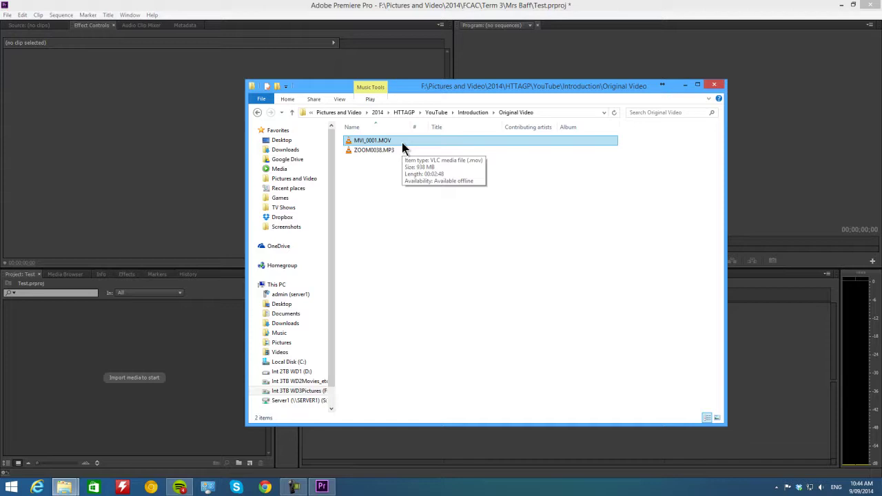
pyautogui.keyDown('ctrl'); pyautogui.click(401, 142); pyautogui.keyUp('ctrl')
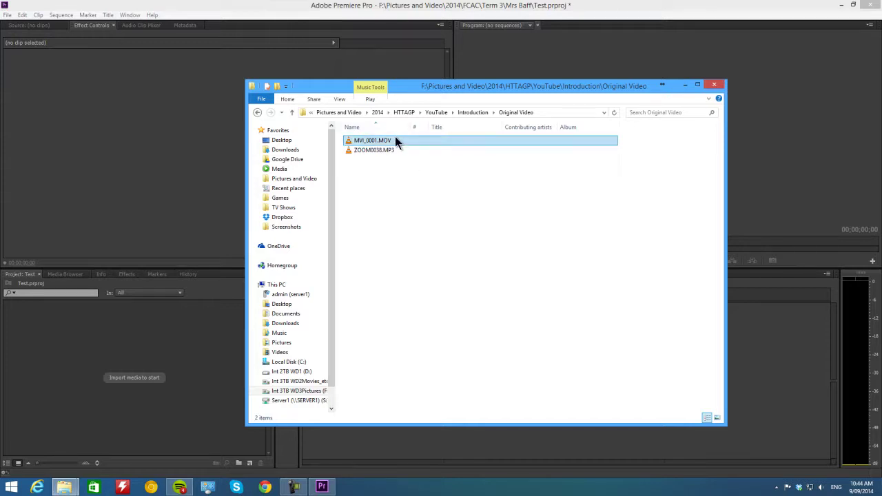
pyautogui.click(399, 151)
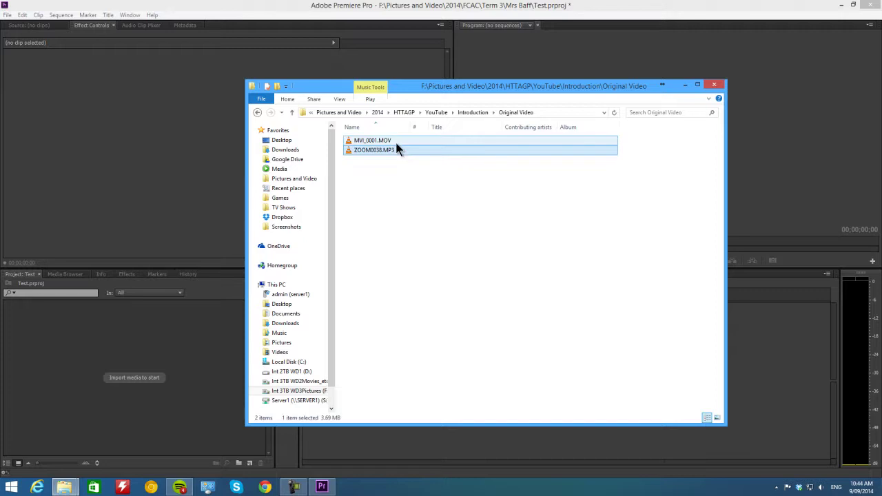
pyautogui.keyDown('ctrl'); pyautogui.click(395, 140); pyautogui.keyUp('ctrl')
pyautogui.moveTo(401, 144); pyautogui.dragTo(159, 353)
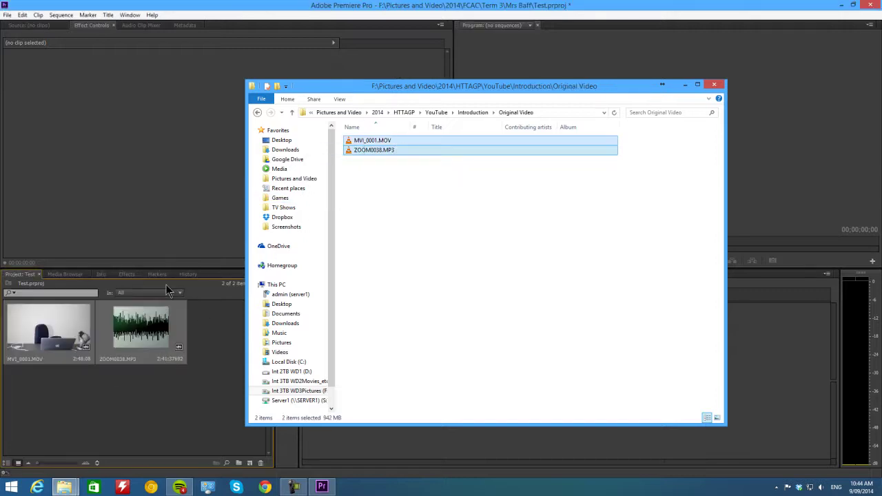
pyautogui.click(164, 236)
# - Select both imported clips in the Project panel and start Merge Clips on them
pyautogui.click(179, 383)
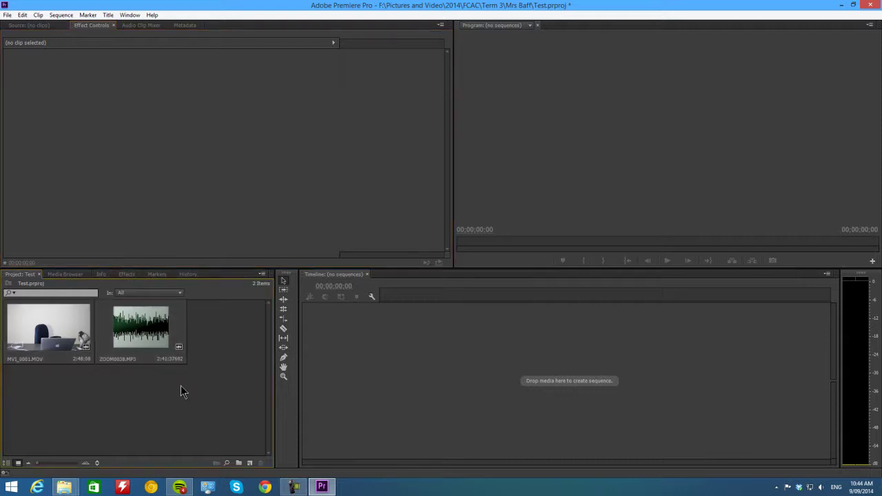
pyautogui.click(157, 319)
pyautogui.keyDown('shift'); pyautogui.click(86, 330); pyautogui.keyUp('shift')
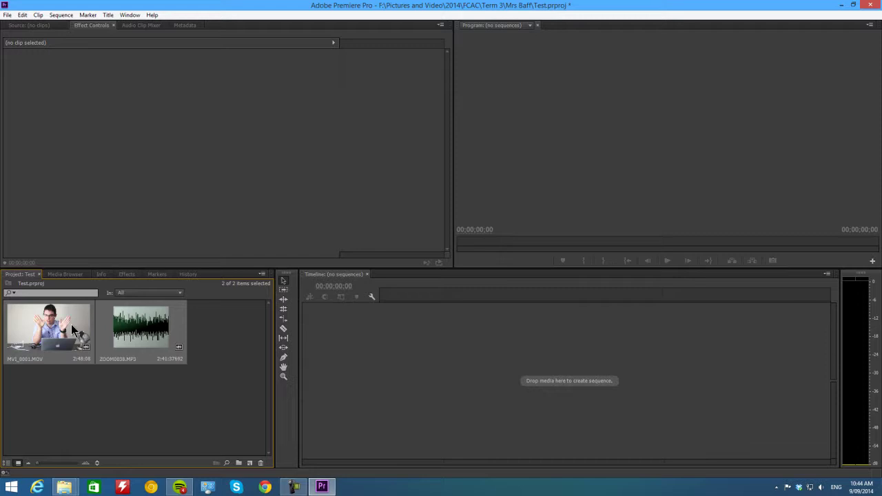
pyautogui.rightClick(73, 329)
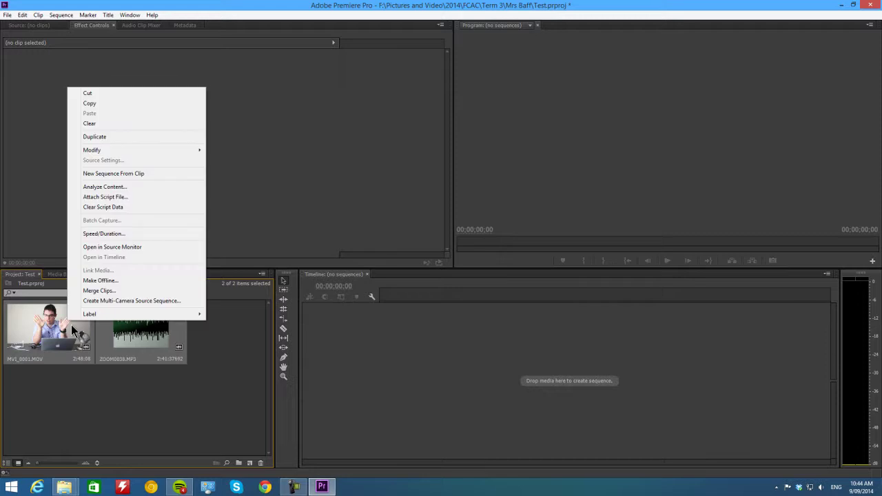
pyautogui.click(118, 291)
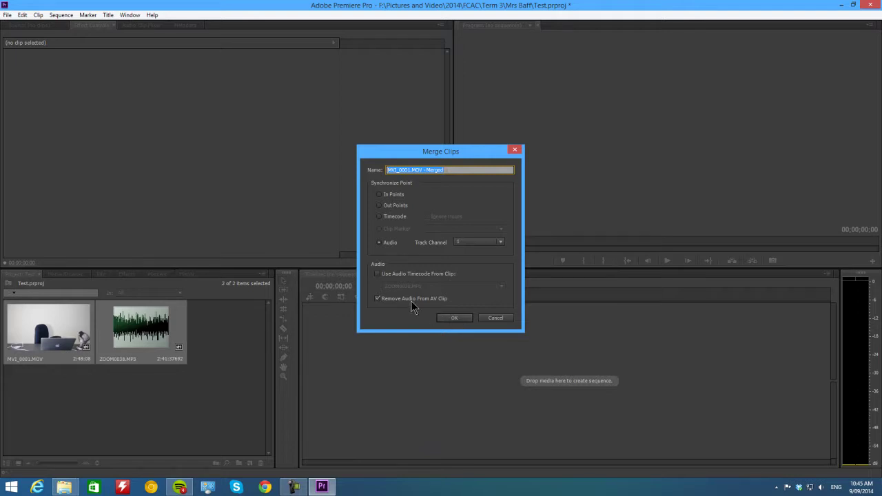
# - Confirm the audio-synced merge, save the project, and build a sequence from the merged clip
pyautogui.click(456, 321)
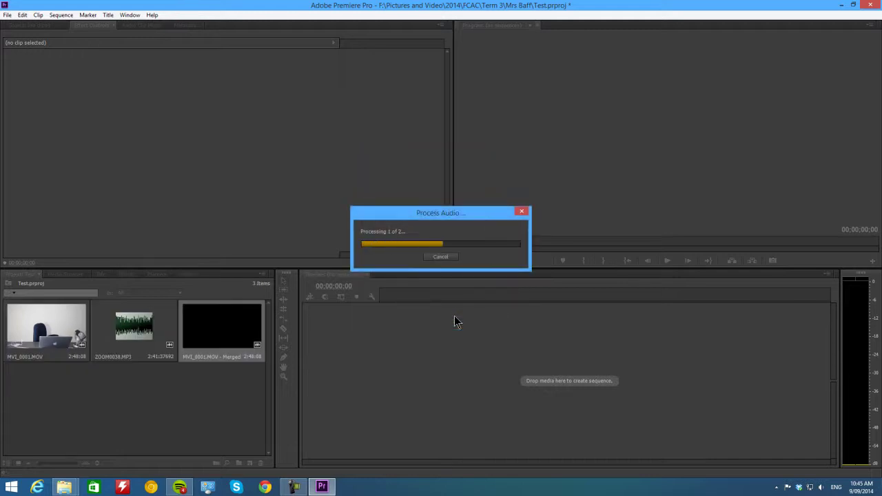
pyautogui.hotkey('ctrl', 's')
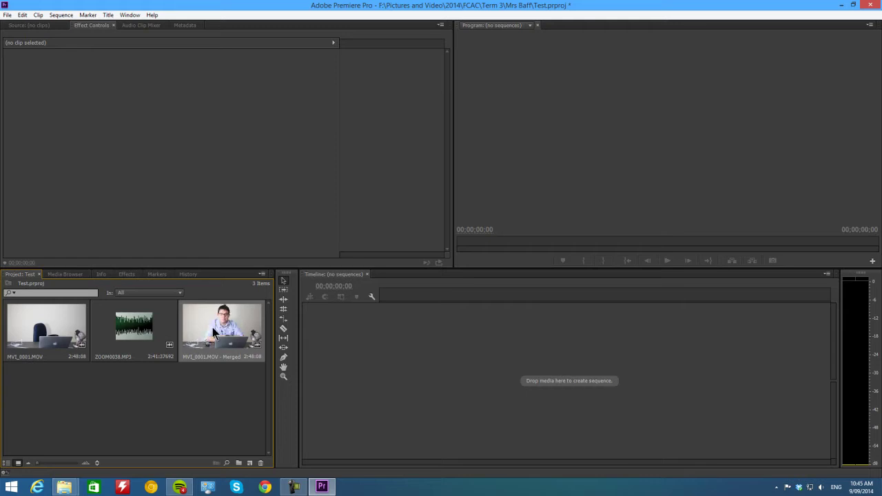
pyautogui.moveTo(210, 330); pyautogui.dragTo(396, 363)
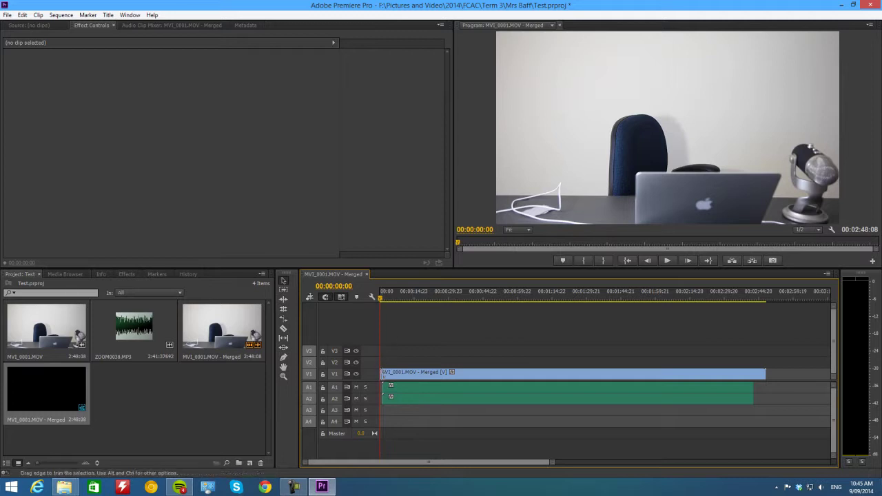
# - Scrub the sequence to where the audio begins, then back to the start
pyautogui.moveTo(552, 461)
pyautogui.mouseDown()
pyautogui.moveTo(570, 459)
pyautogui.moveTo(496, 461)
pyautogui.mouseUp()
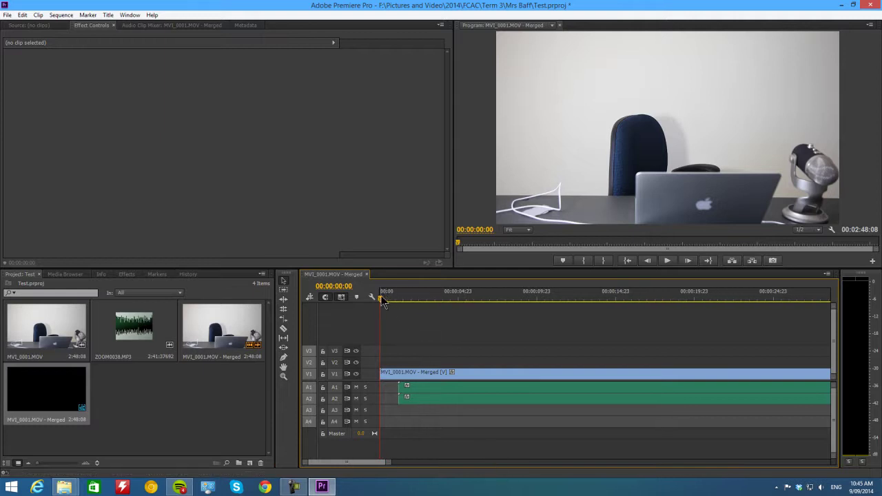
pyautogui.moveTo(383, 302); pyautogui.dragTo(403, 304)
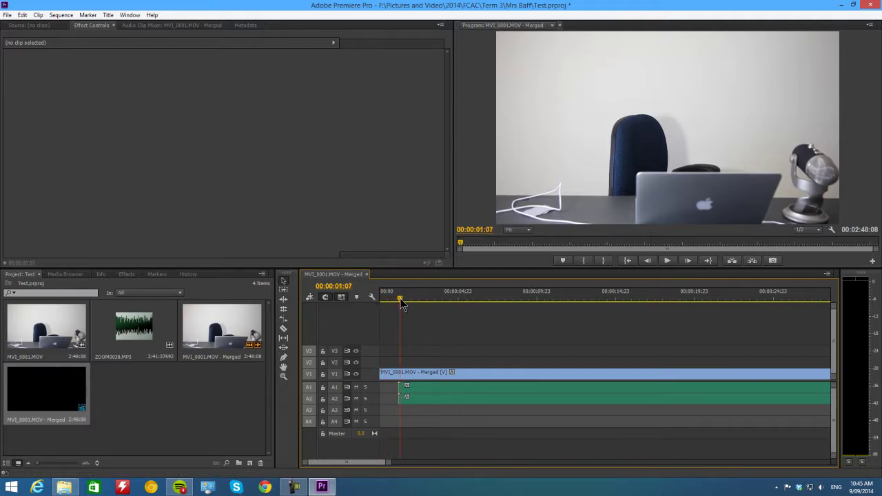
pyautogui.moveTo(404, 304); pyautogui.dragTo(376, 306)
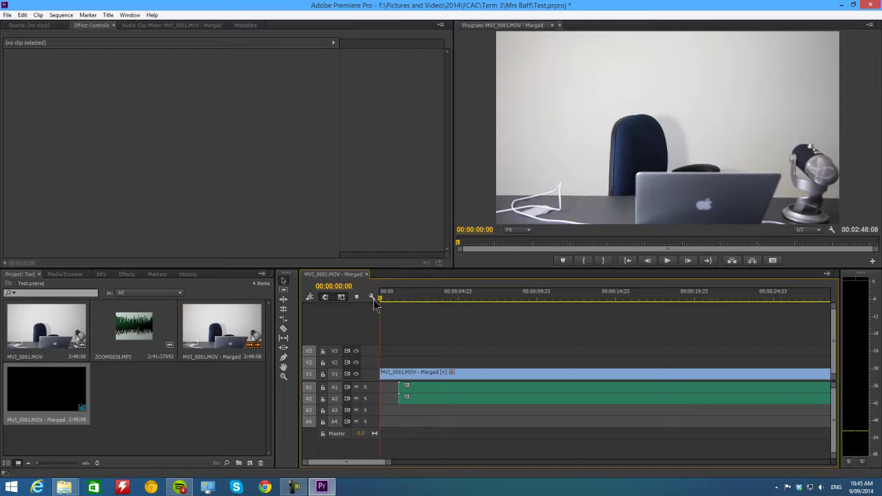
pyautogui.press('space')
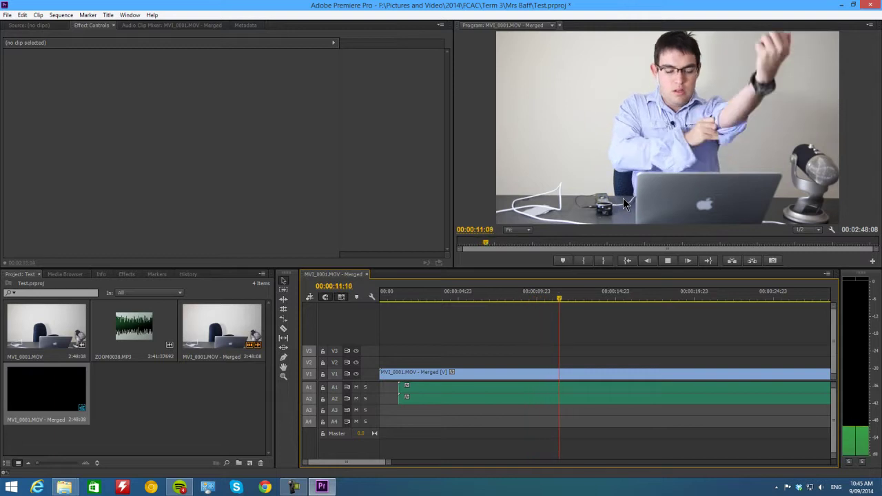
pyautogui.press('space')
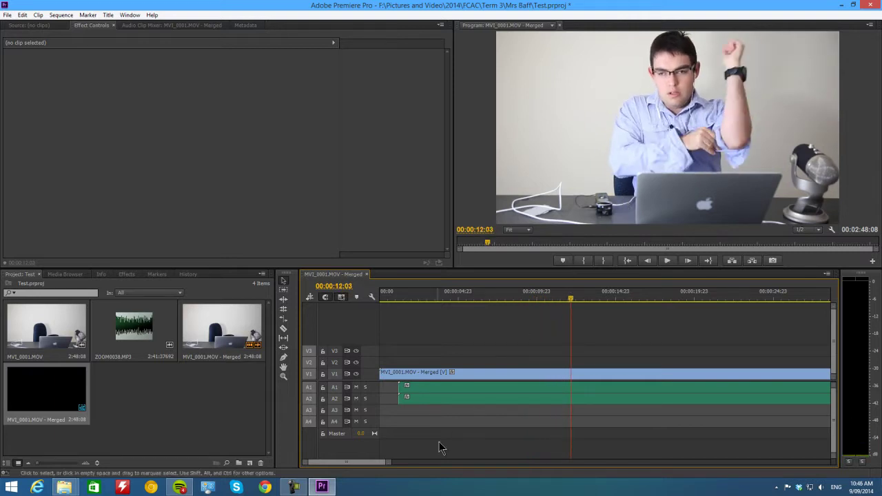
pyautogui.moveTo(388, 463); pyautogui.dragTo(579, 449)
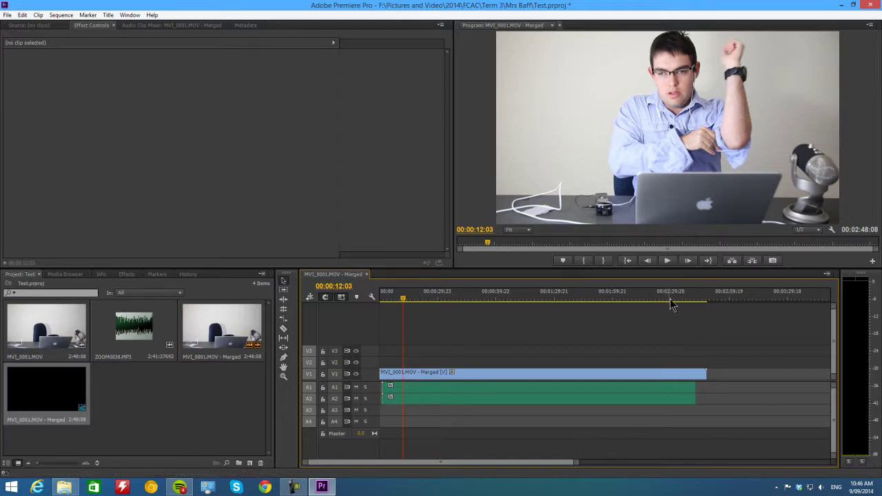
# - Unlink the merged clip's video from its audio in the timeline
pyautogui.click(662, 375)
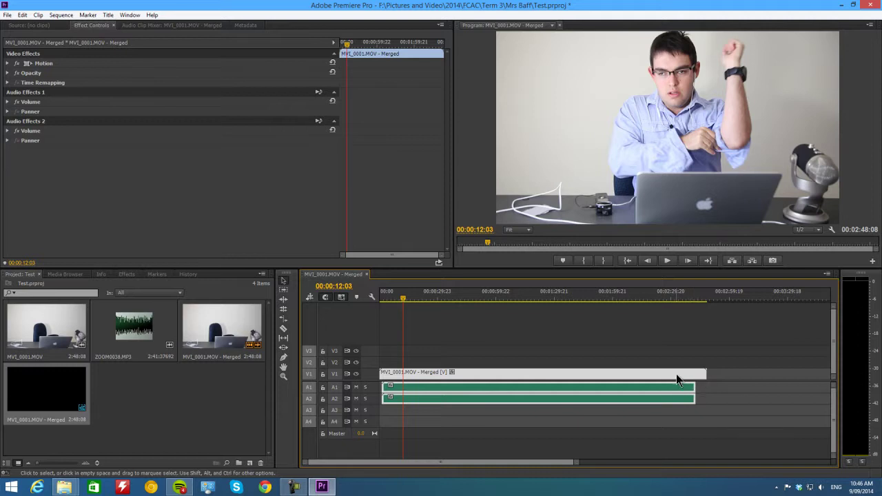
pyautogui.rightClick(676, 374)
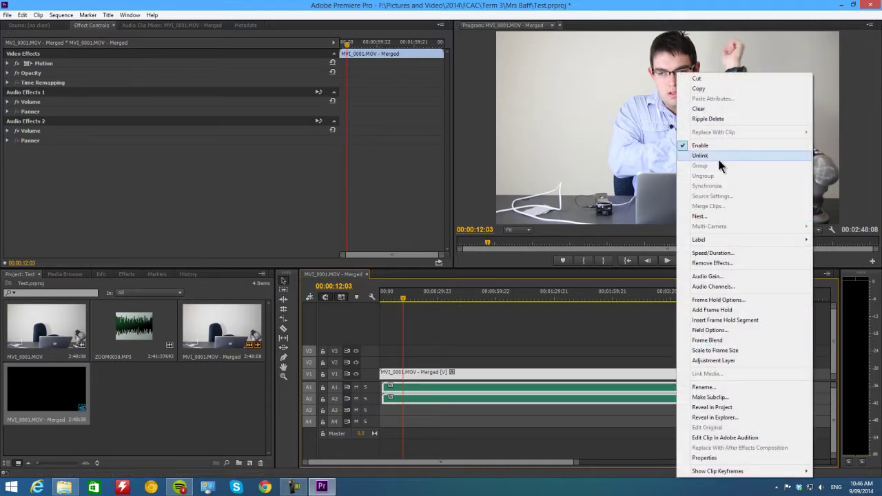
pyautogui.click(718, 157)
pyautogui.click(713, 427)
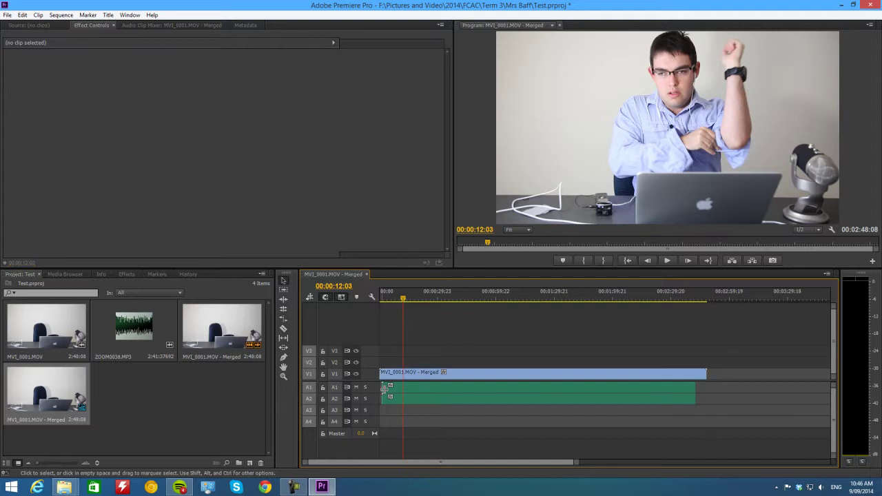
# - Trim the V1 video's start and end to match the audio, then select all three clips
pyautogui.moveTo(381, 373); pyautogui.dragTo(383, 373)
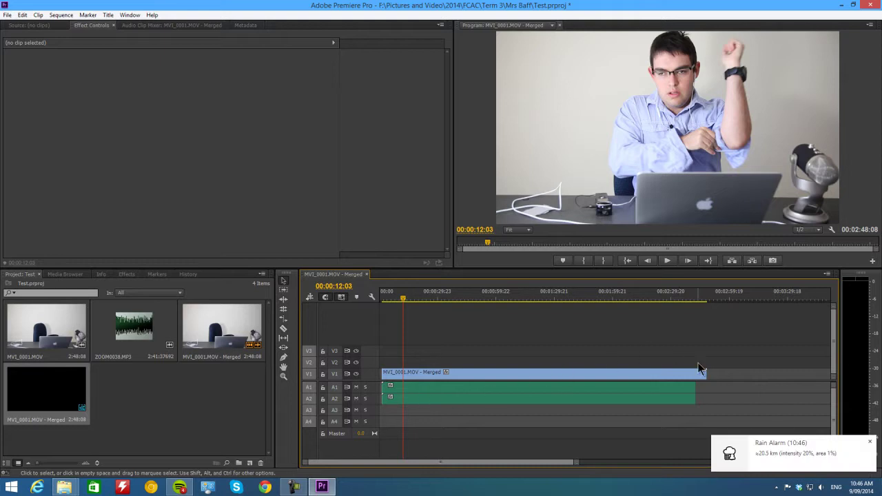
pyautogui.moveTo(705, 372); pyautogui.dragTo(696, 374)
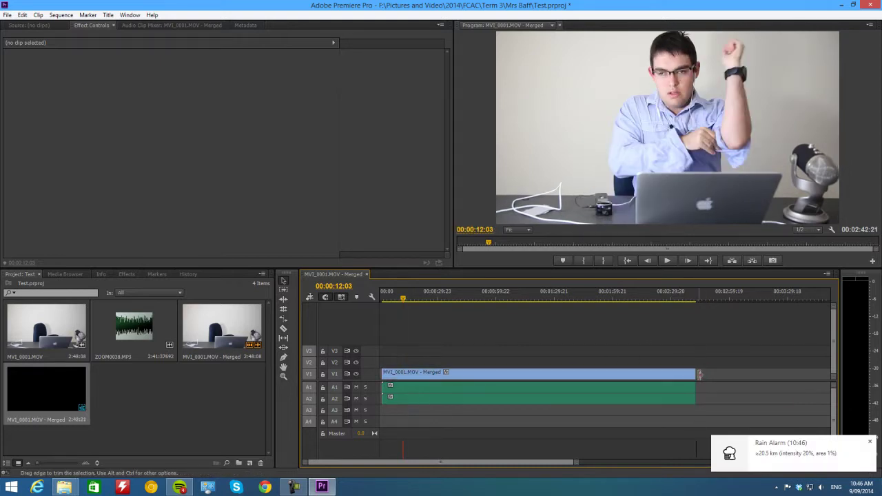
pyautogui.click(684, 376)
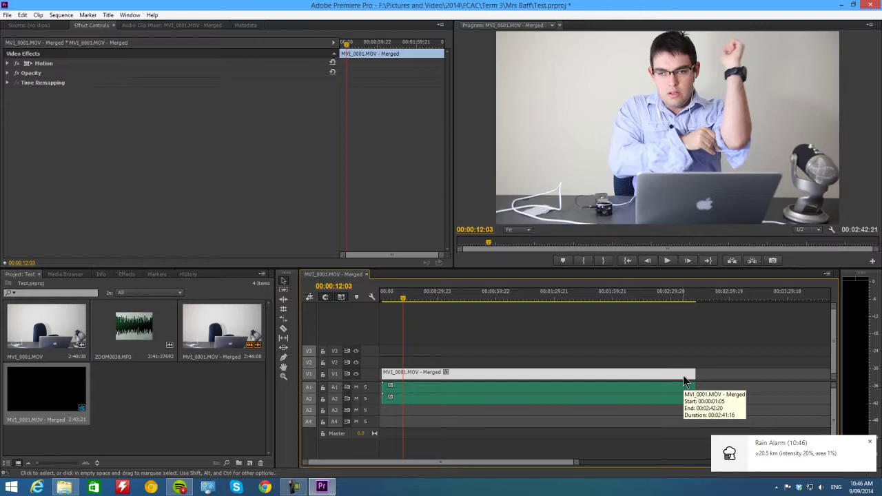
pyautogui.keyDown('shift'); pyautogui.click(676, 395); pyautogui.keyUp('shift')
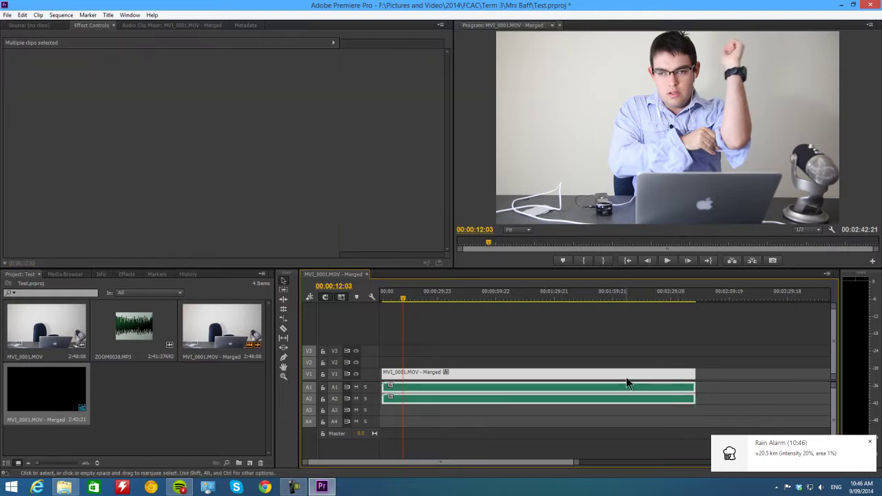
pyautogui.moveTo(614, 379); pyautogui.dragTo(605, 380)
pyautogui.moveTo(404, 303); pyautogui.dragTo(367, 294)
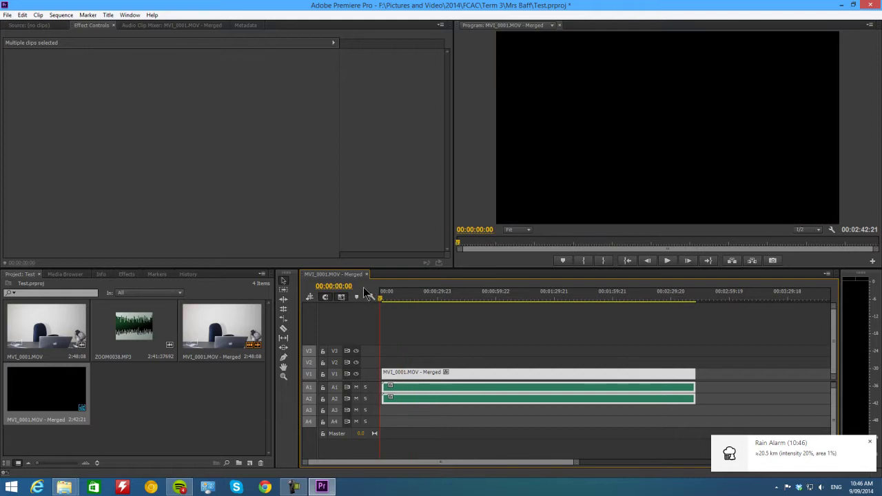
pyautogui.press('space')
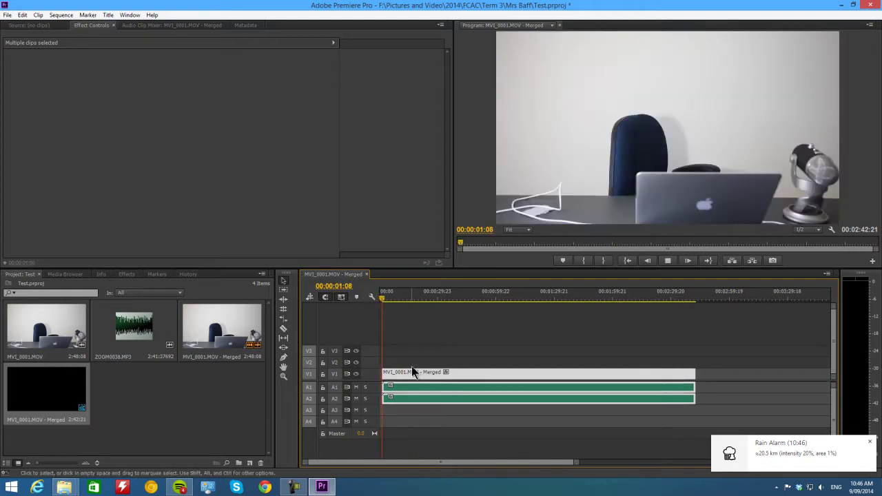
pyautogui.click(559, 300)
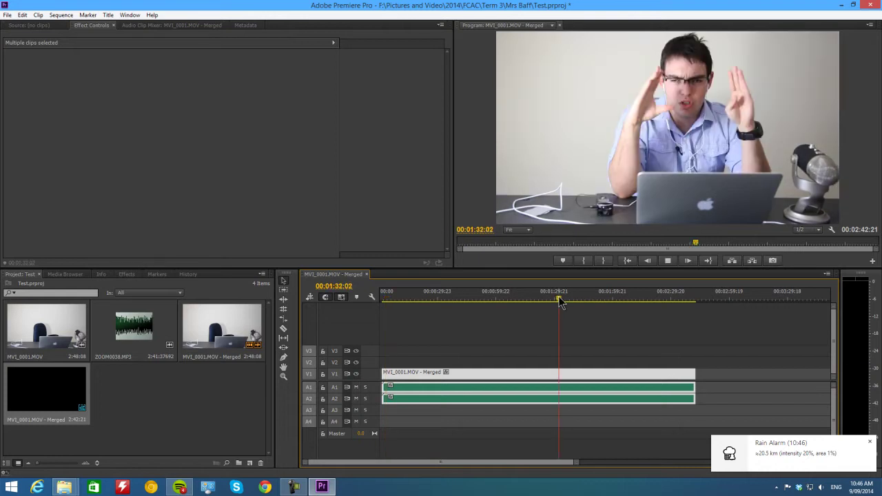
pyautogui.moveTo(559, 298); pyautogui.dragTo(560, 299)
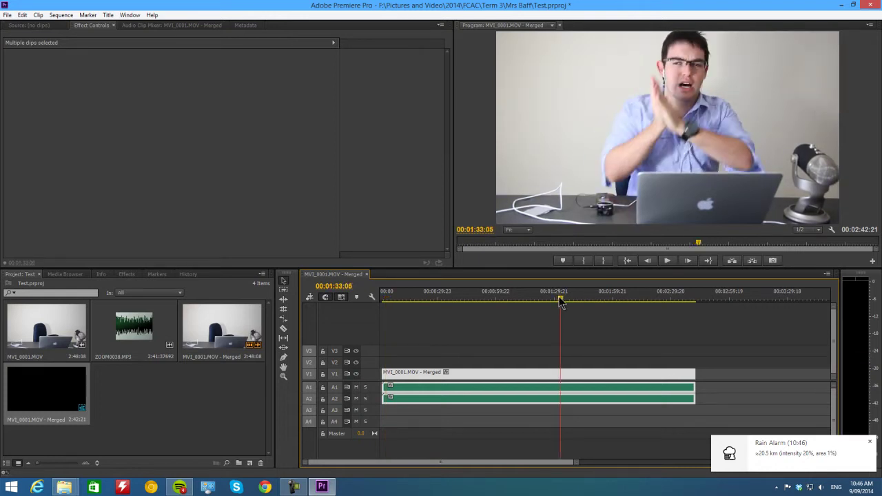